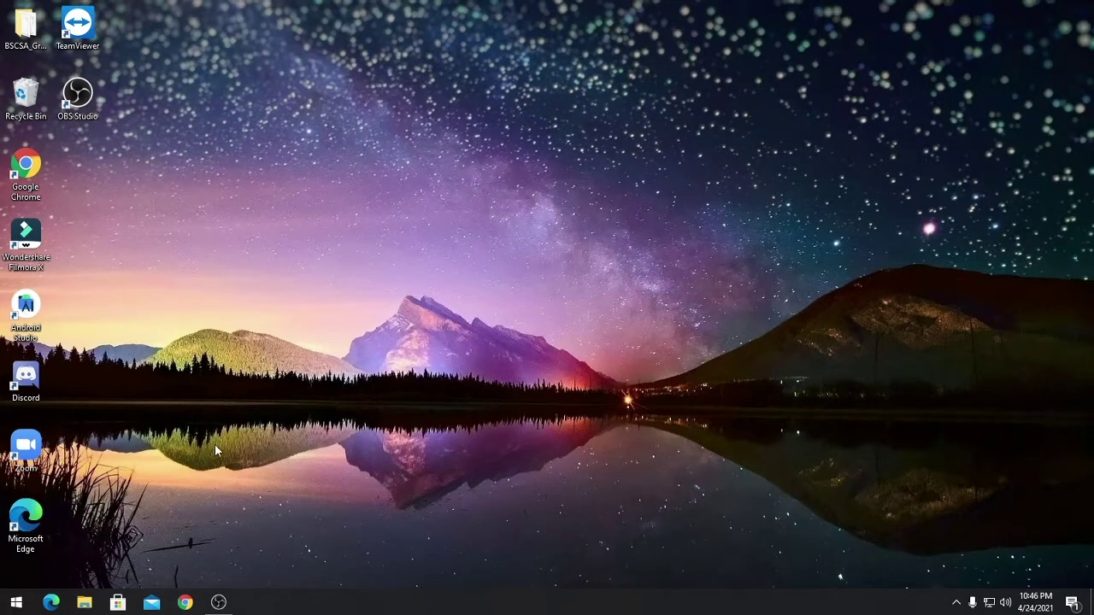
Launch Google Chrome from its desktop shortcut to get a New Tab page
double_click(26, 175)
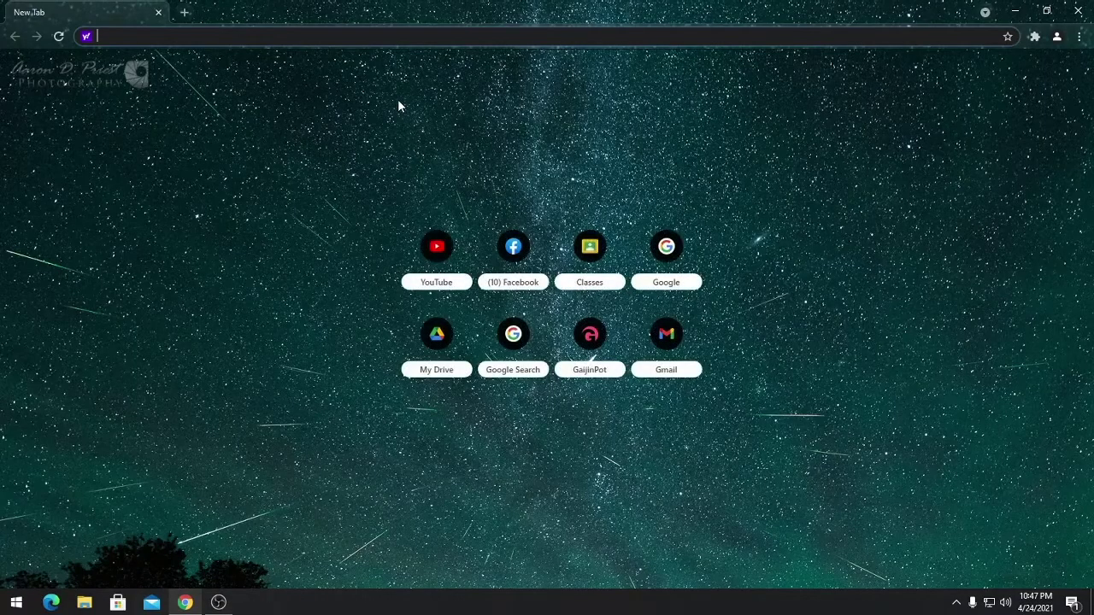
Go to google.com, search 'gmail', and open the 'Gmail - Google' result's sign-in page
text(google)
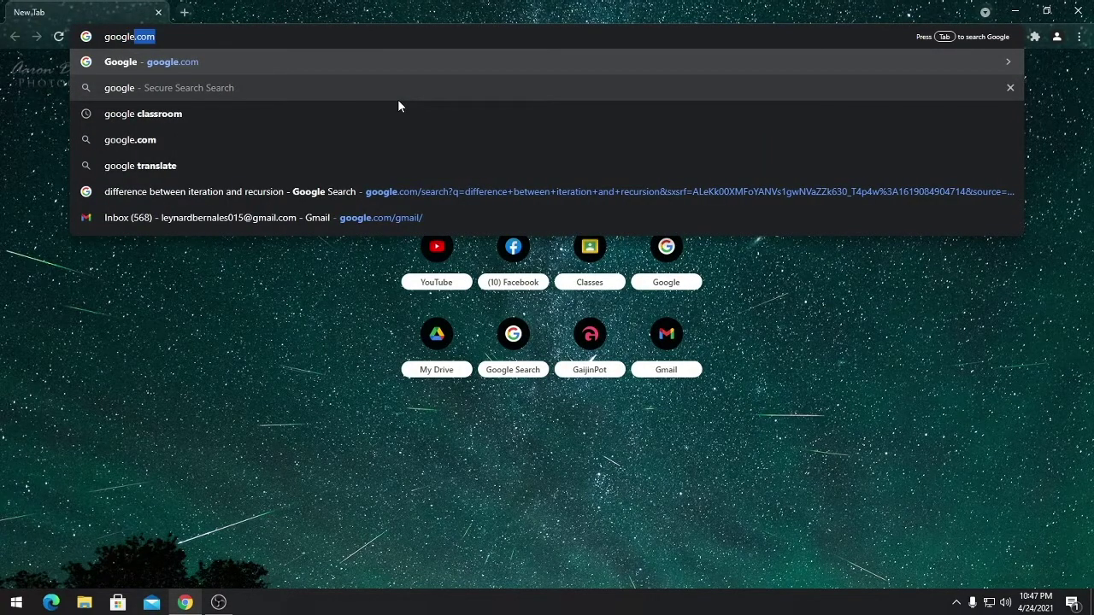
key(Return)
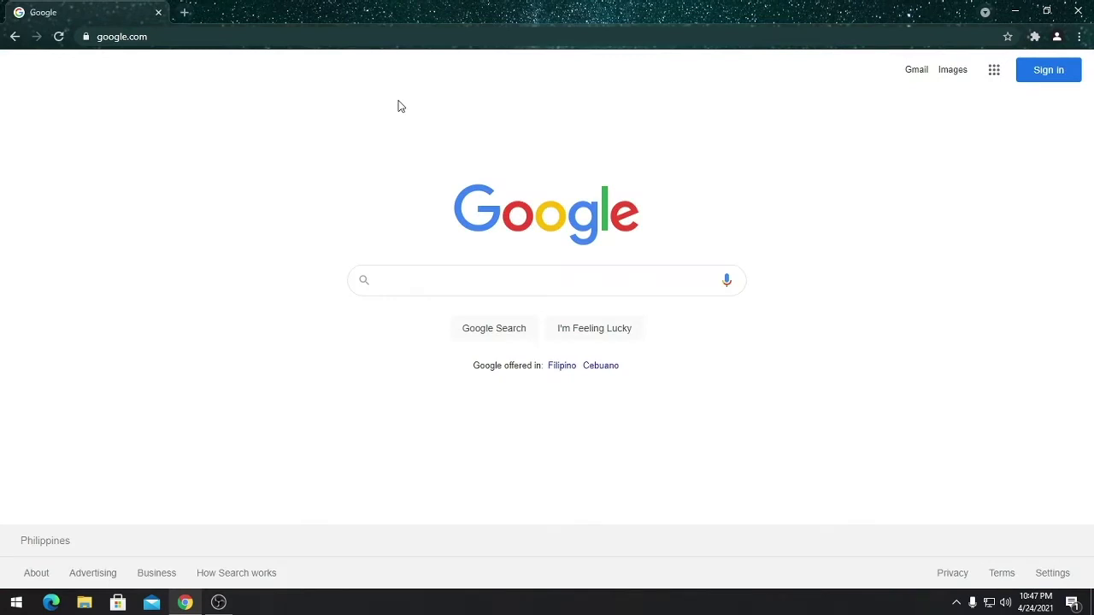
text(gm)
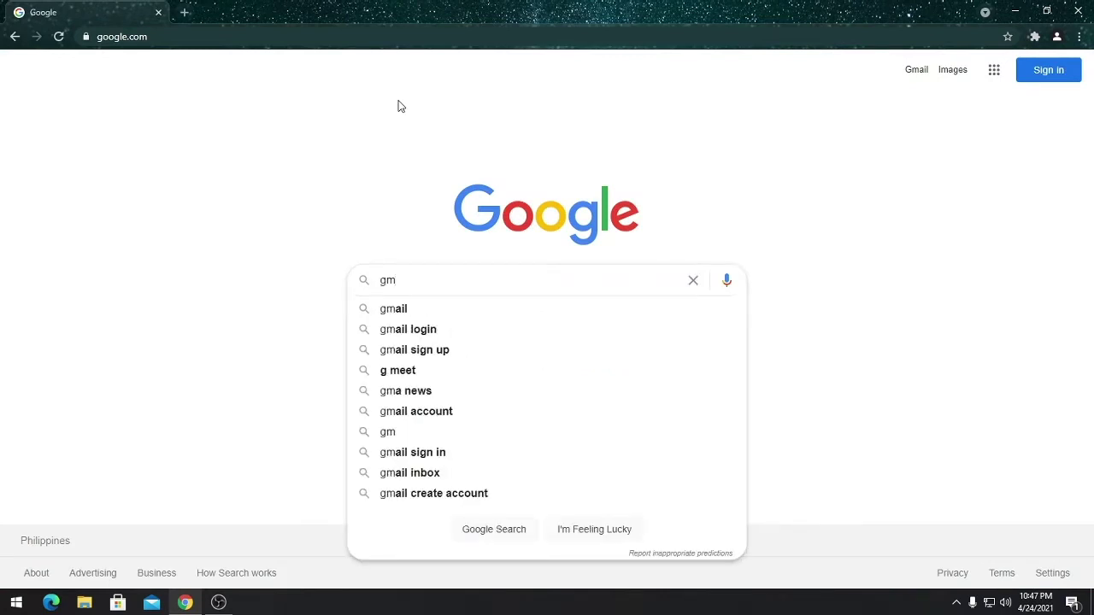
text(ail)
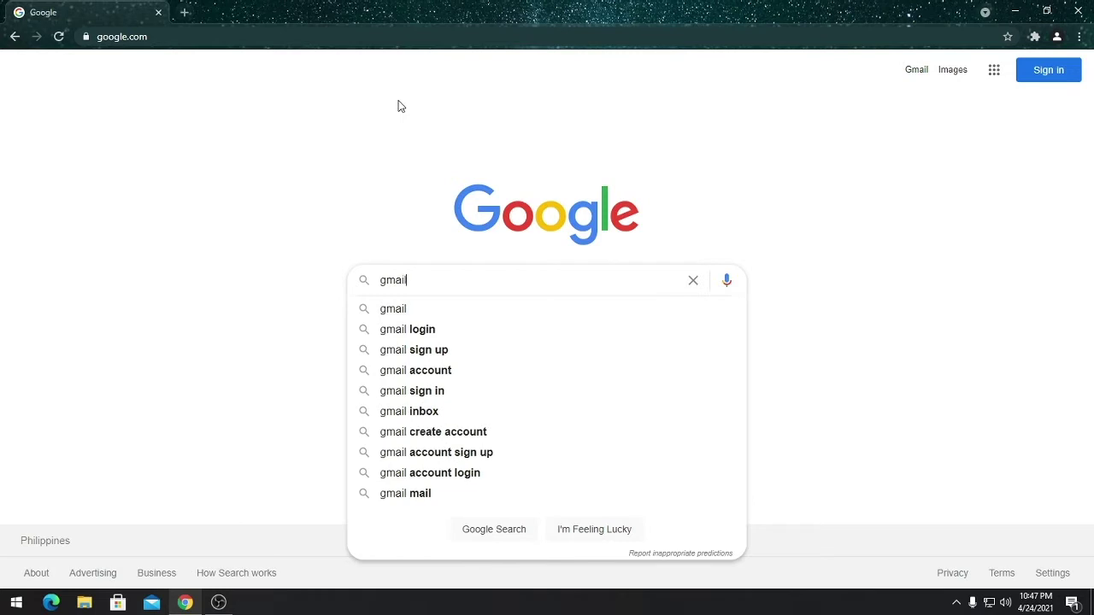
key(Return)
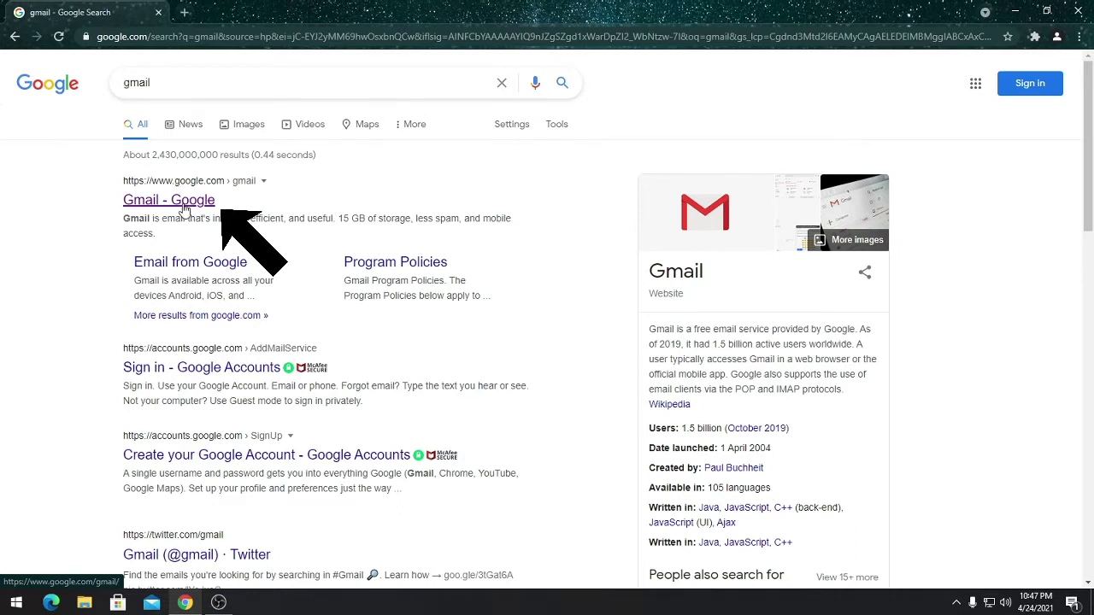
click(183, 205)
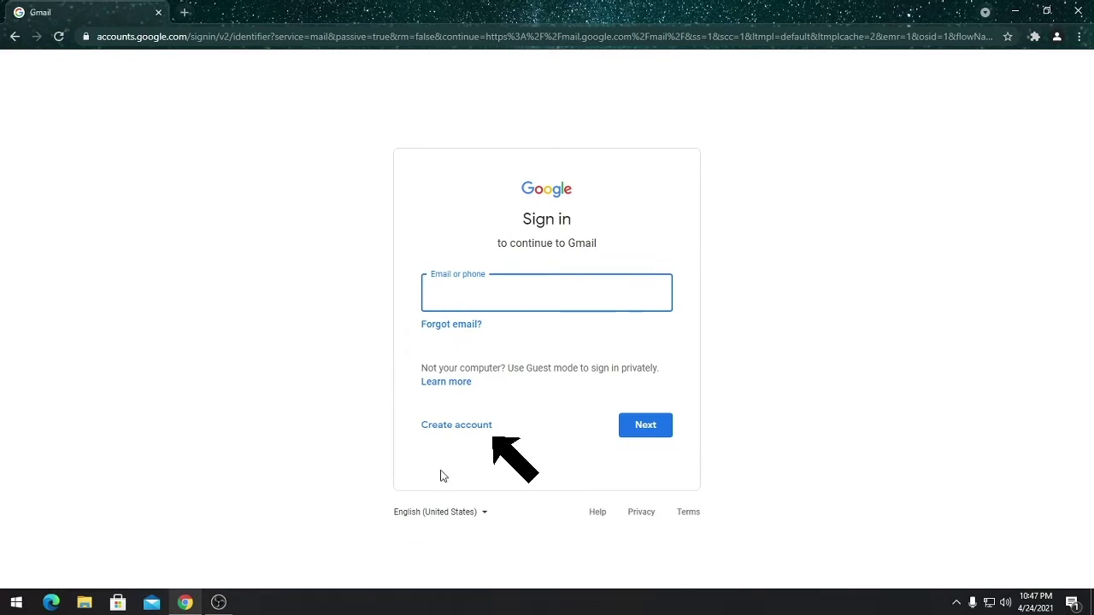
Choose Create account, then For myself, to begin a personal Google account
click(439, 427)
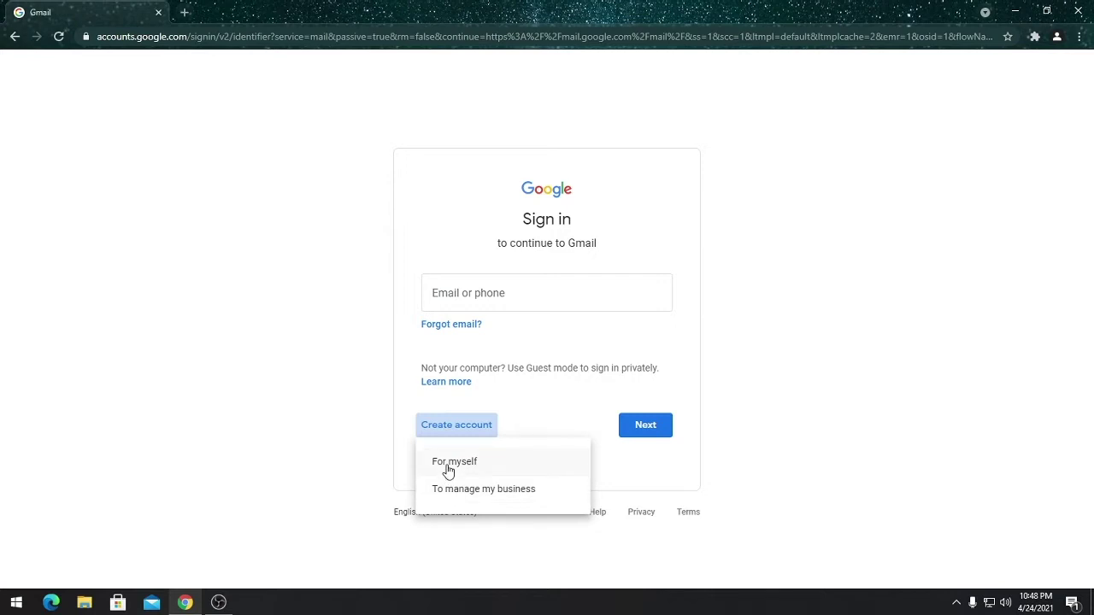
click(446, 466)
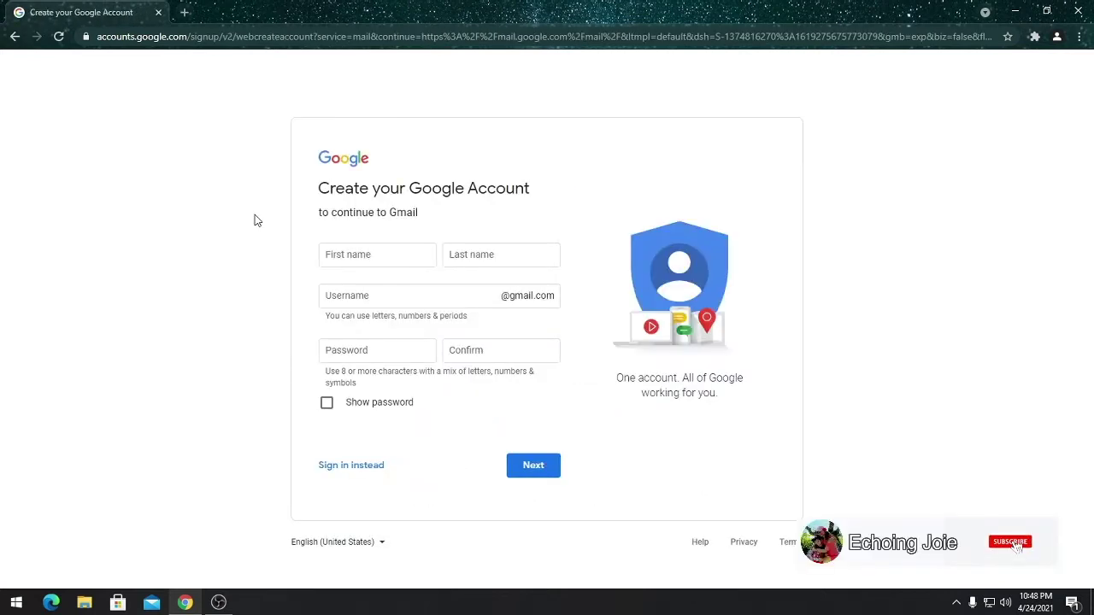
Enter the account holder's first and last name in the signup form
click(330, 249)
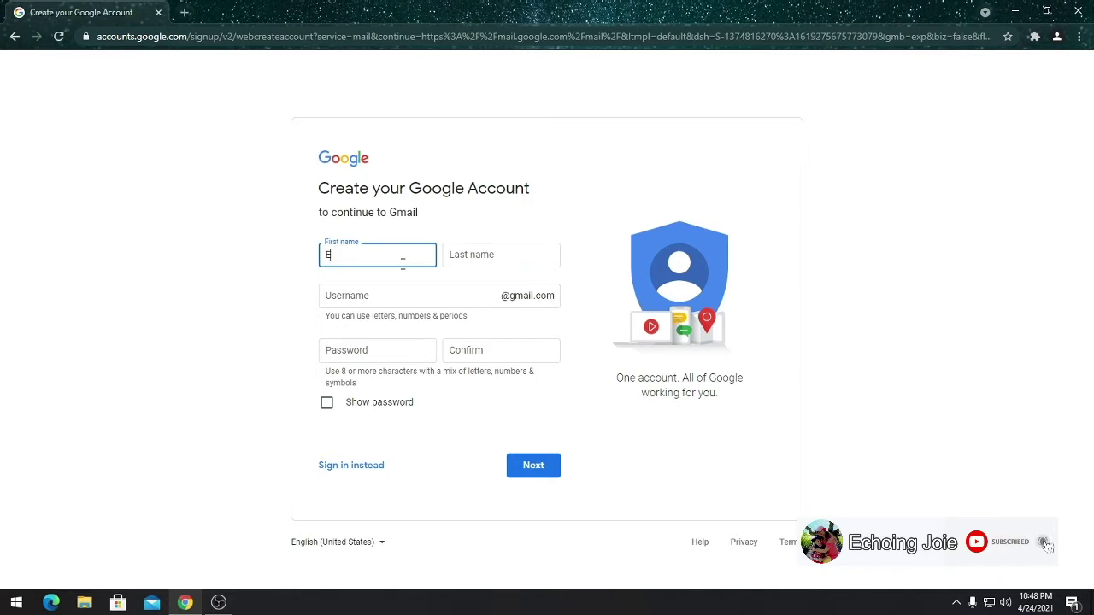
key(Tab)
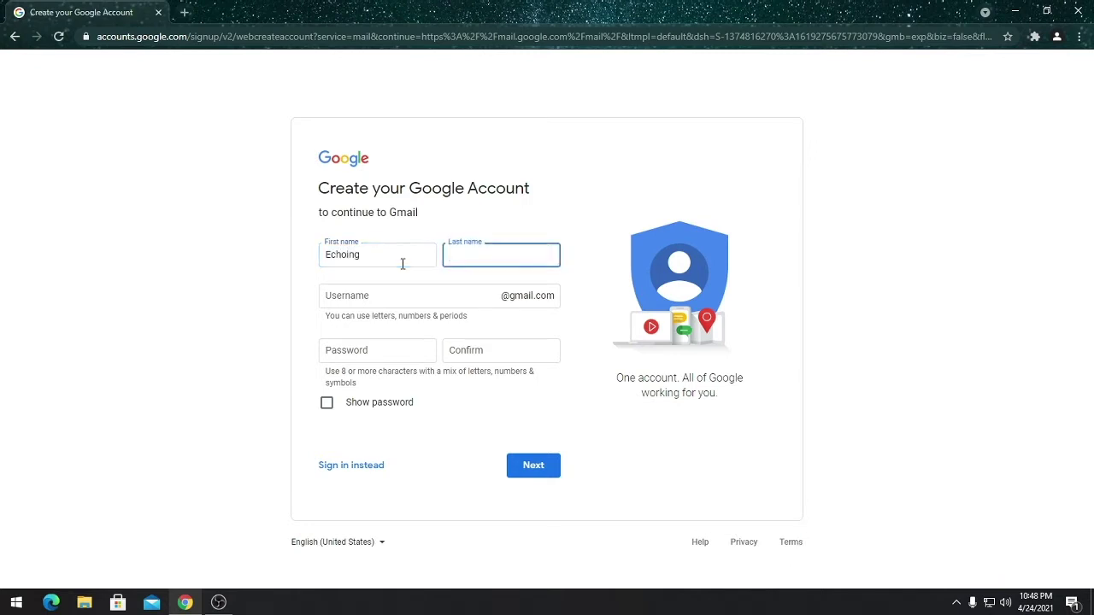
Choose a new Gmail username, enter and confirm a password, and submit
click(417, 297)
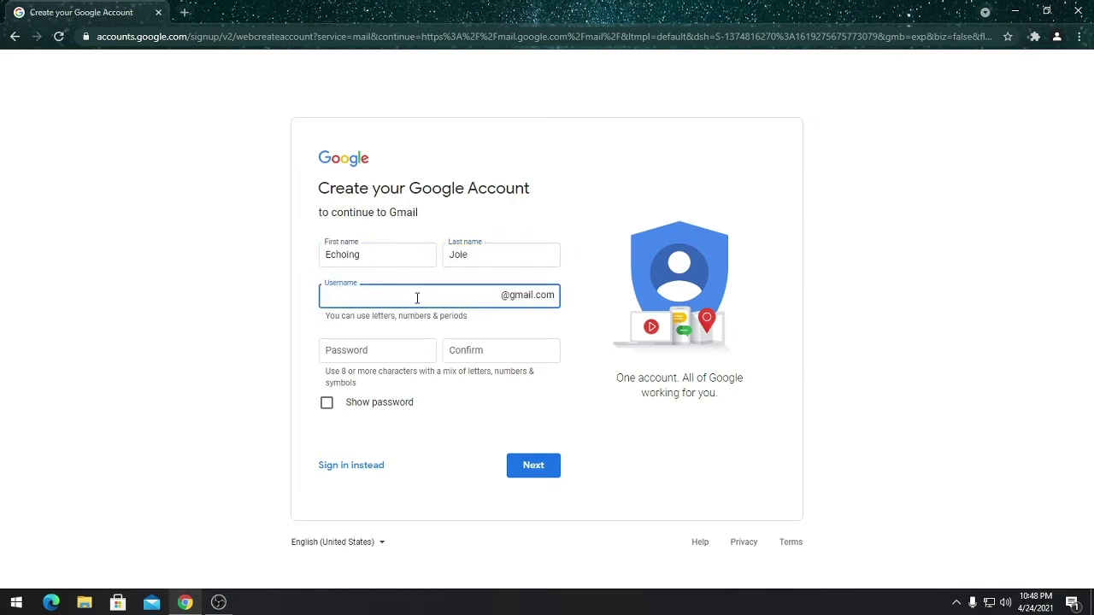
click(390, 351)
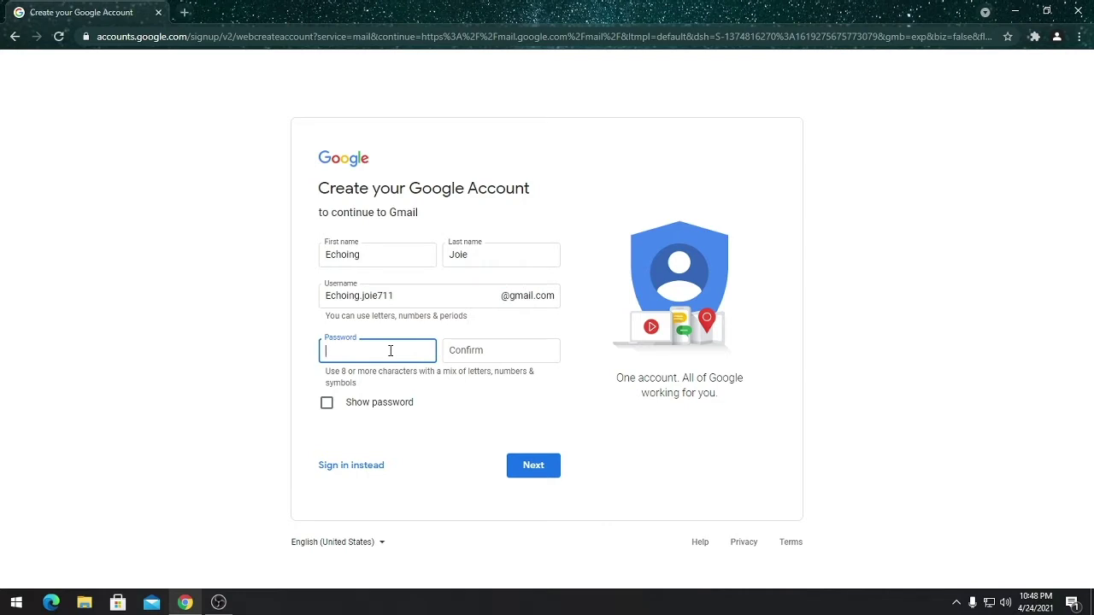
text(•••••••••)
click(466, 349)
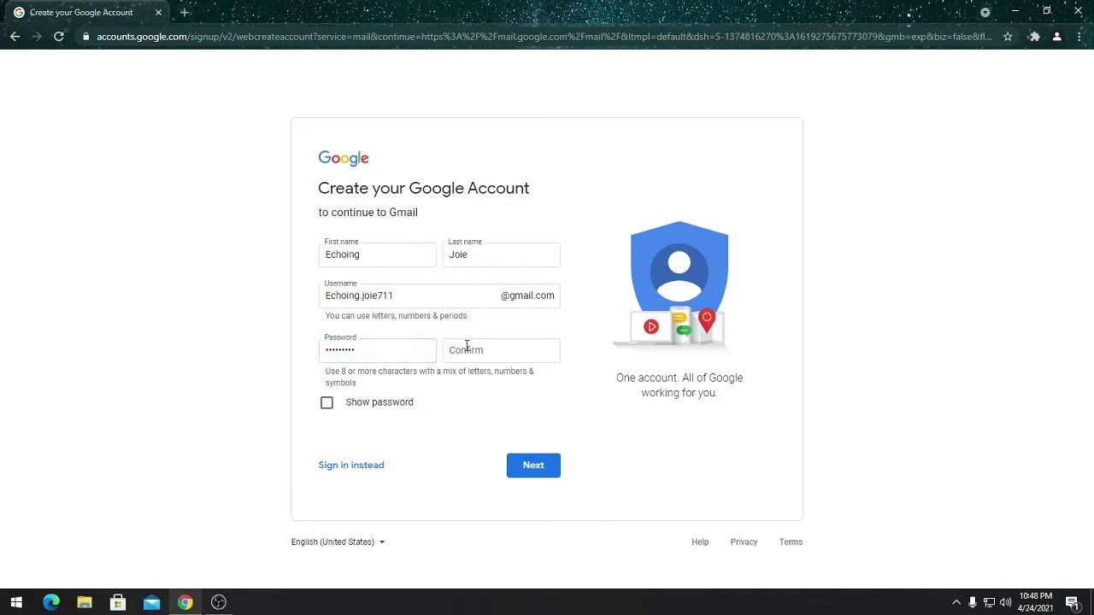
text(•••••)
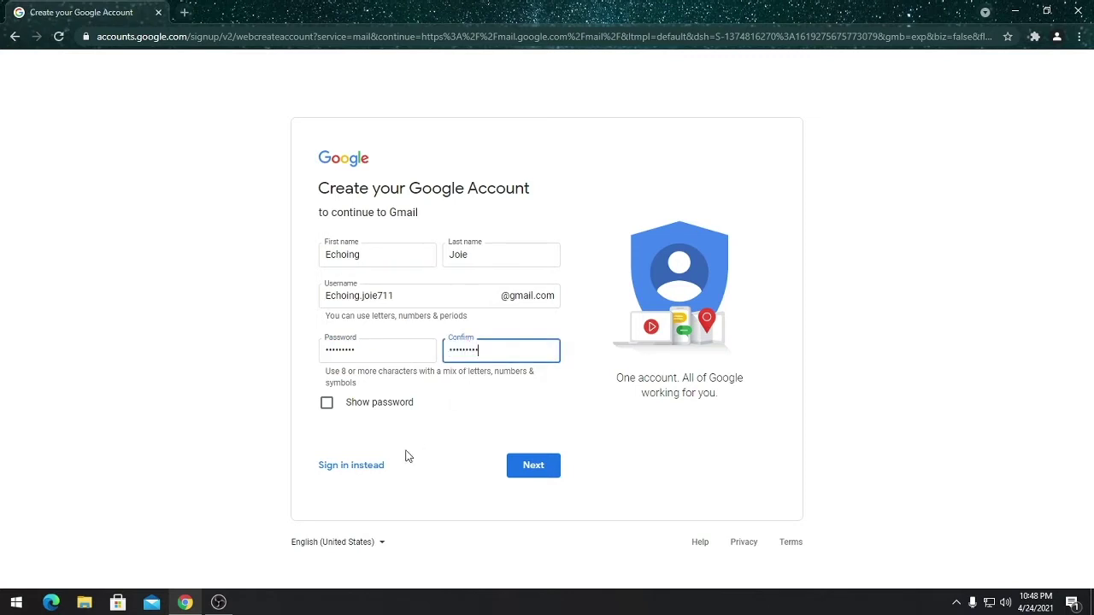
click(533, 467)
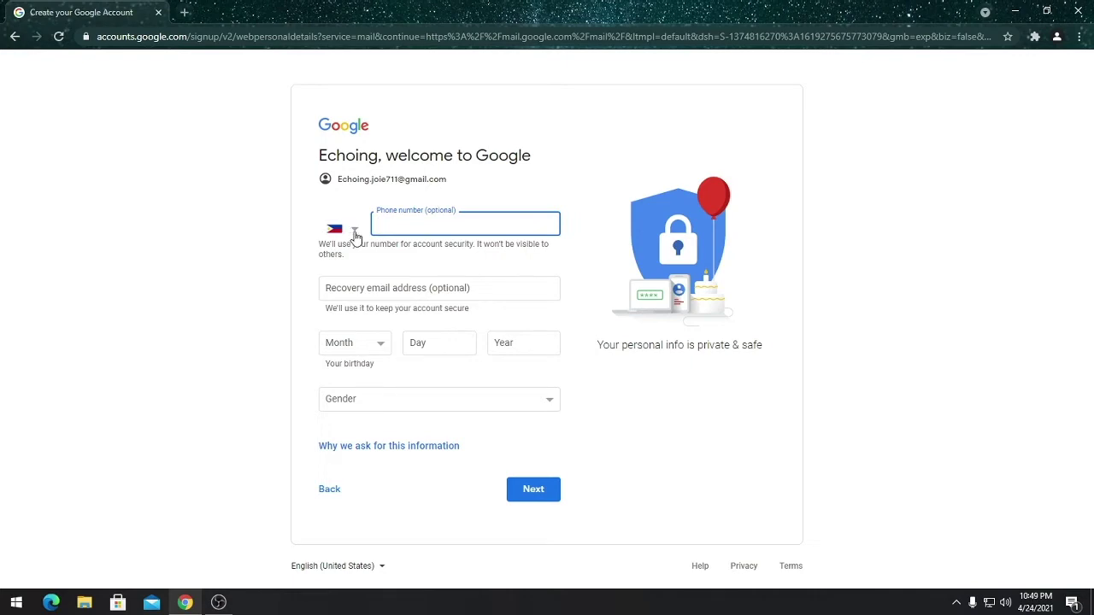
Set the phone country to Philippines and enter the mobile phone number
click(356, 237)
scroll(370, 171, down, 6)
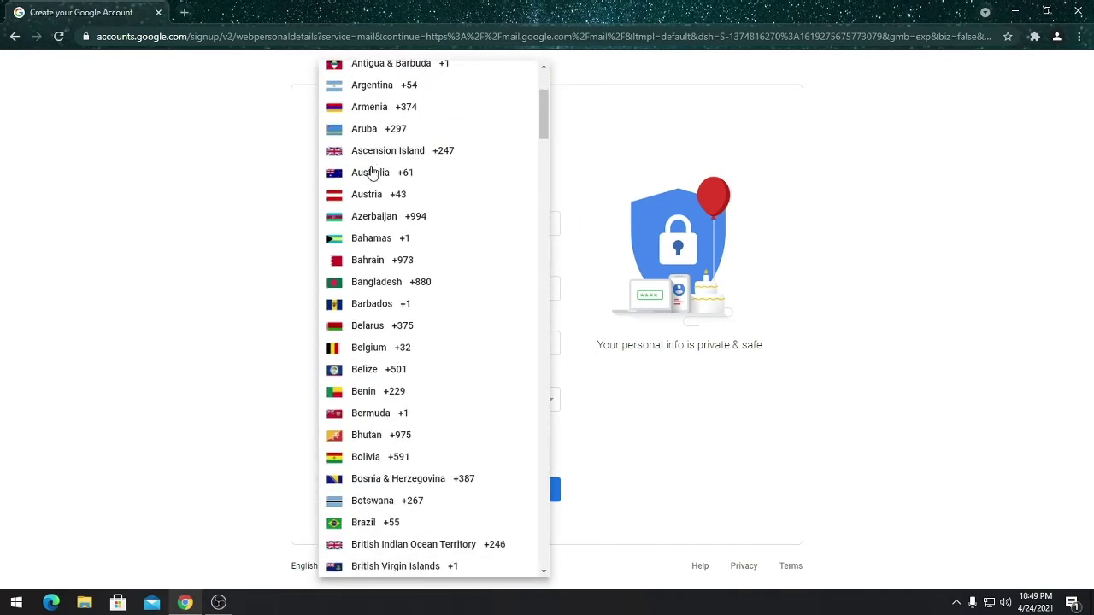
scroll(372, 174, up, 6)
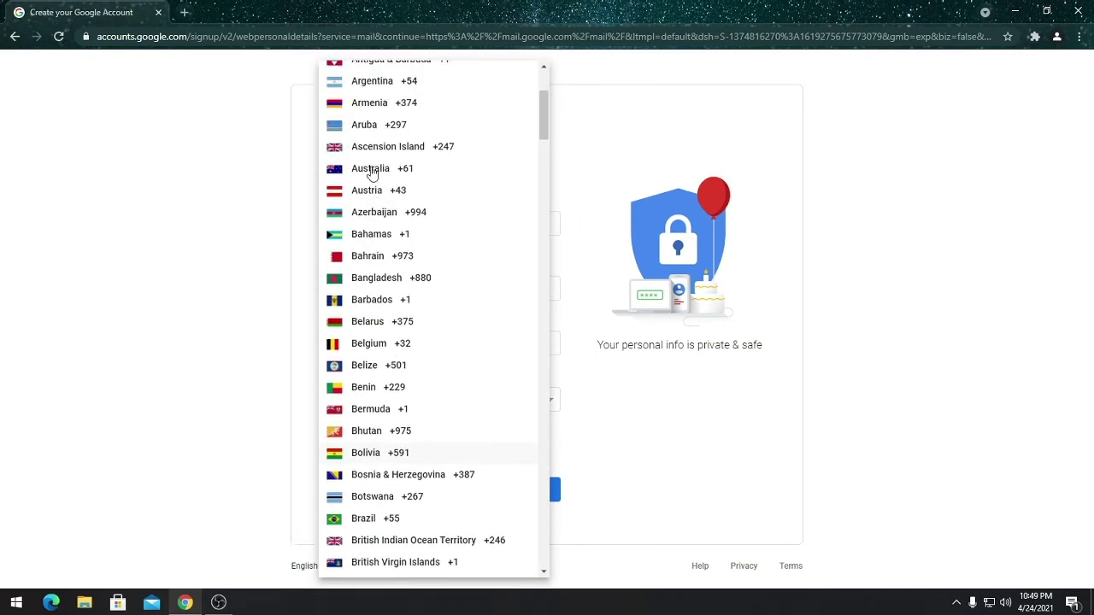
click(382, 79)
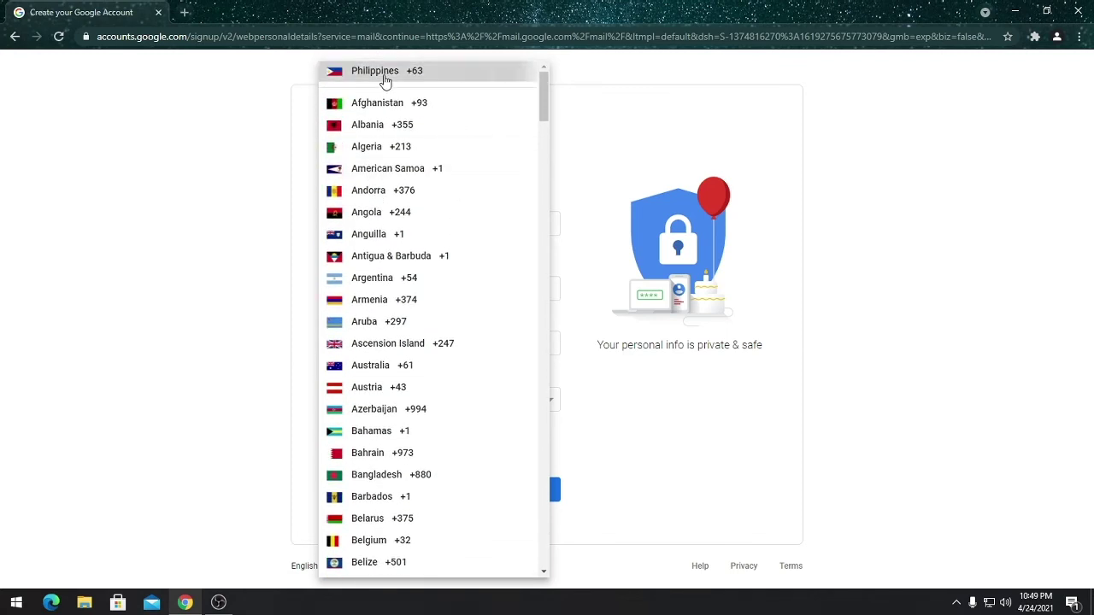
click(442, 221)
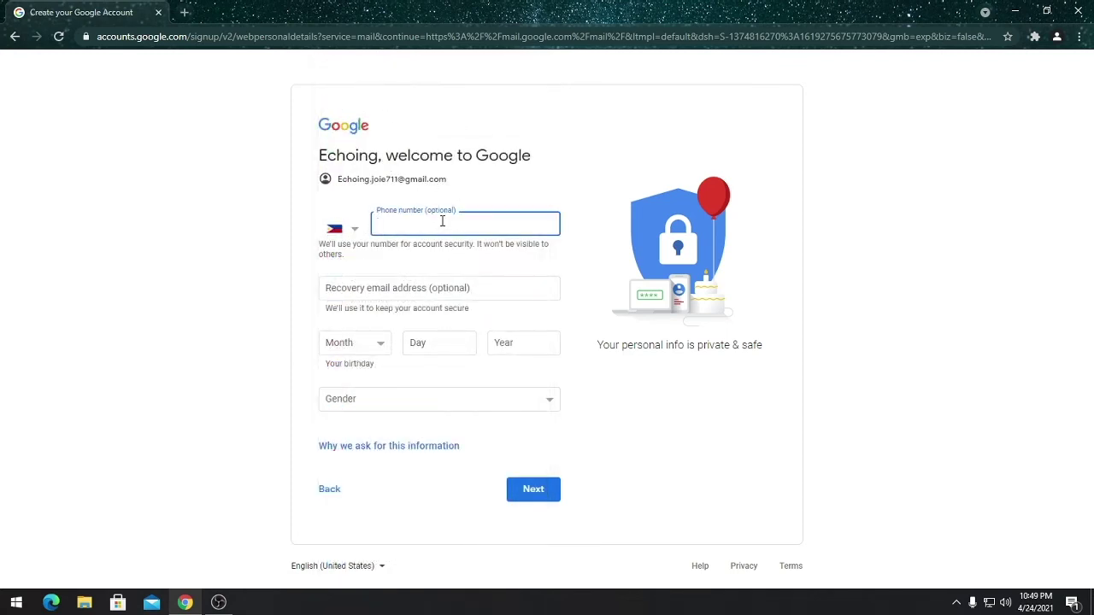
Set the birthday to January 15, 1998 and gender to Female, then submit
click(353, 343)
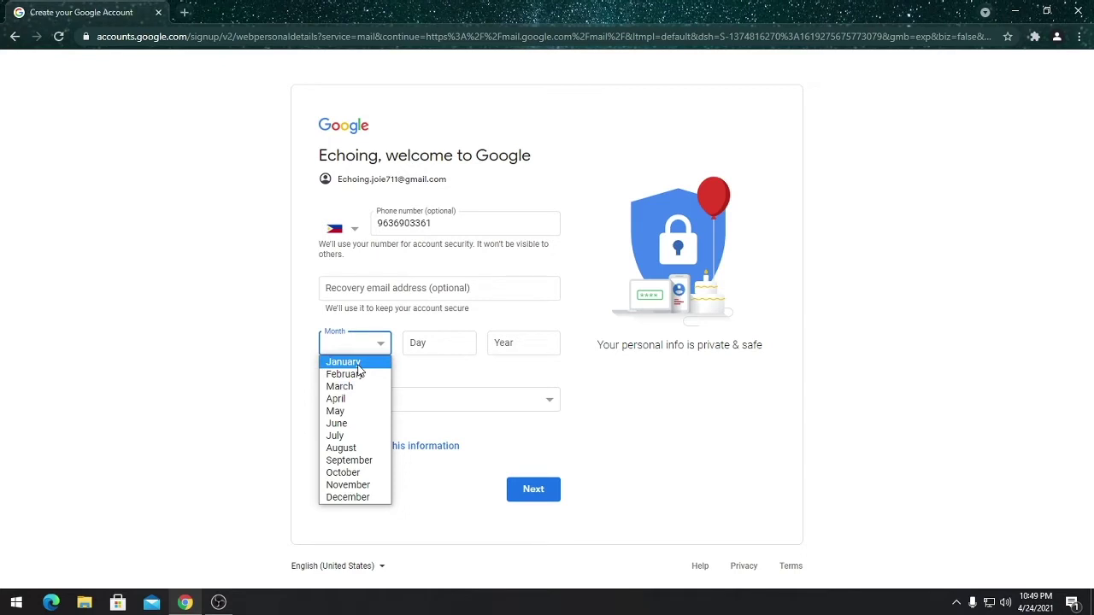
click(358, 368)
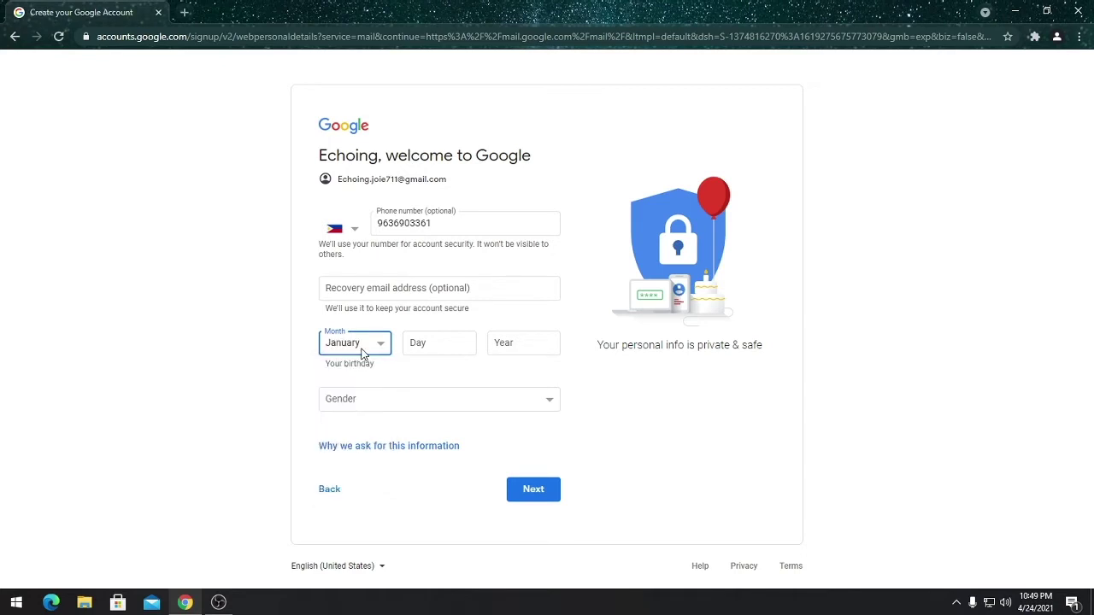
click(429, 349)
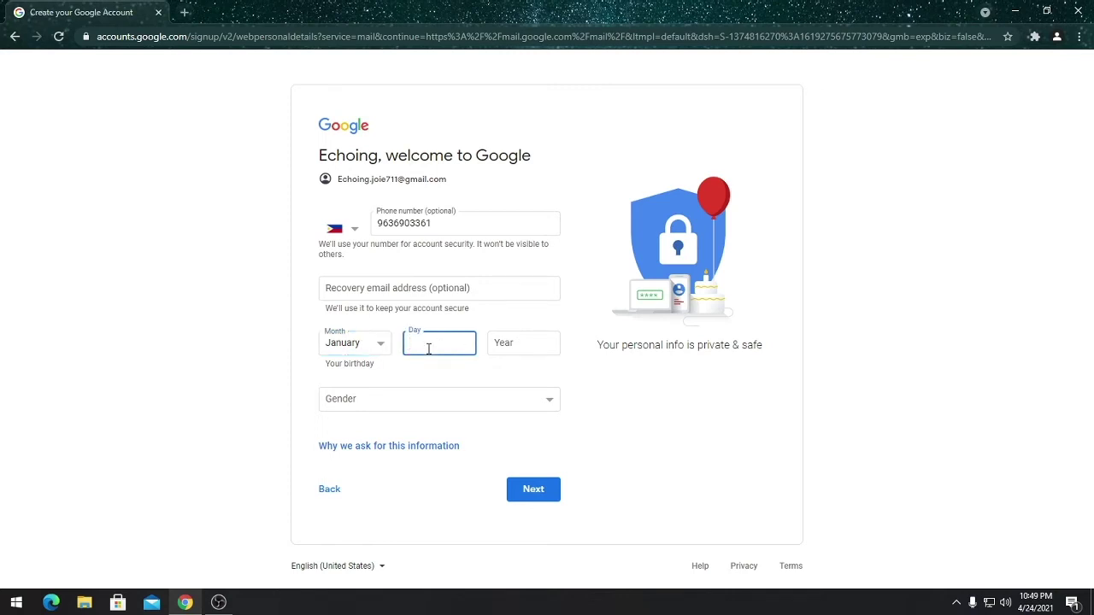
text(15)
click(498, 344)
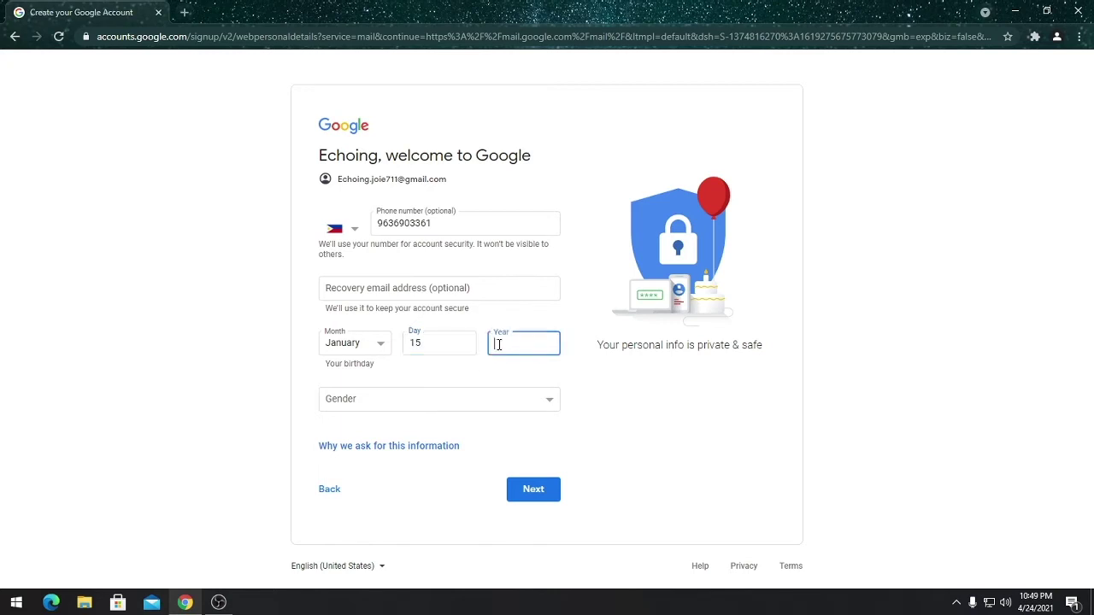
text(1998)
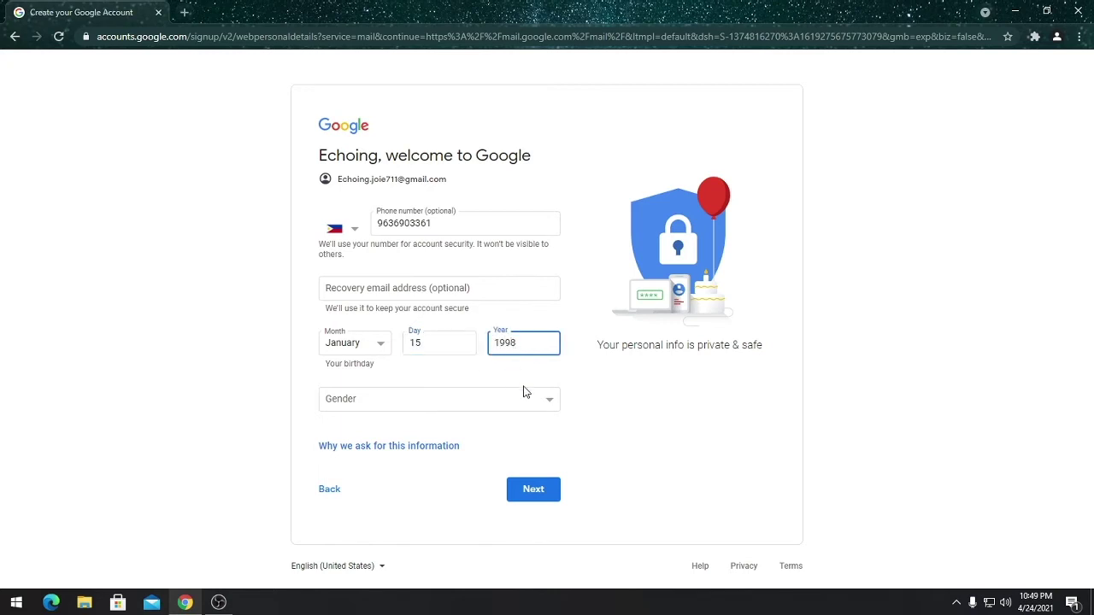
click(522, 396)
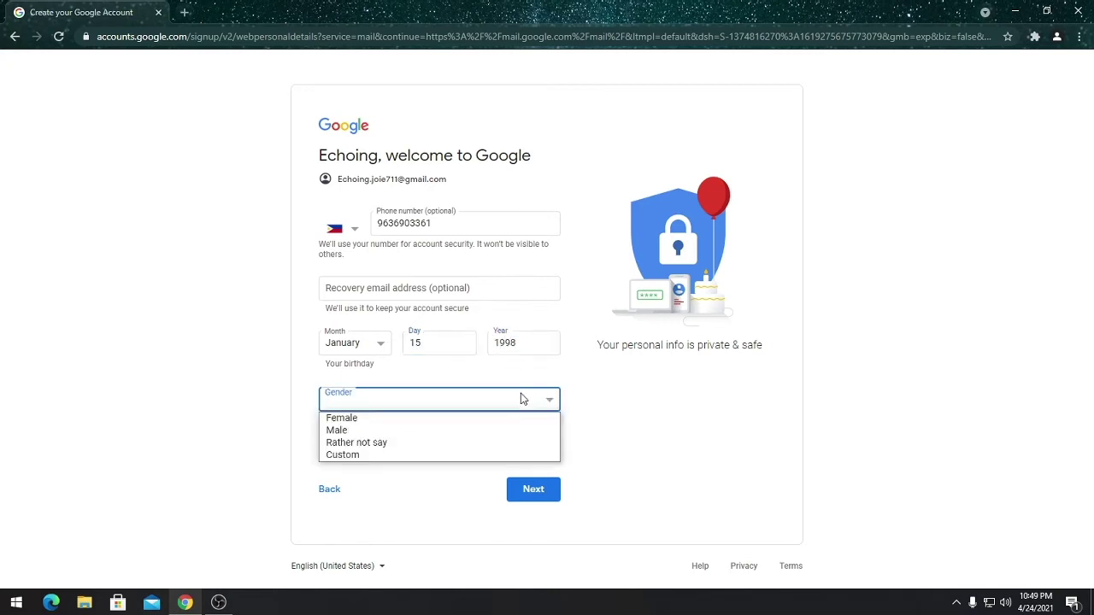
click(468, 418)
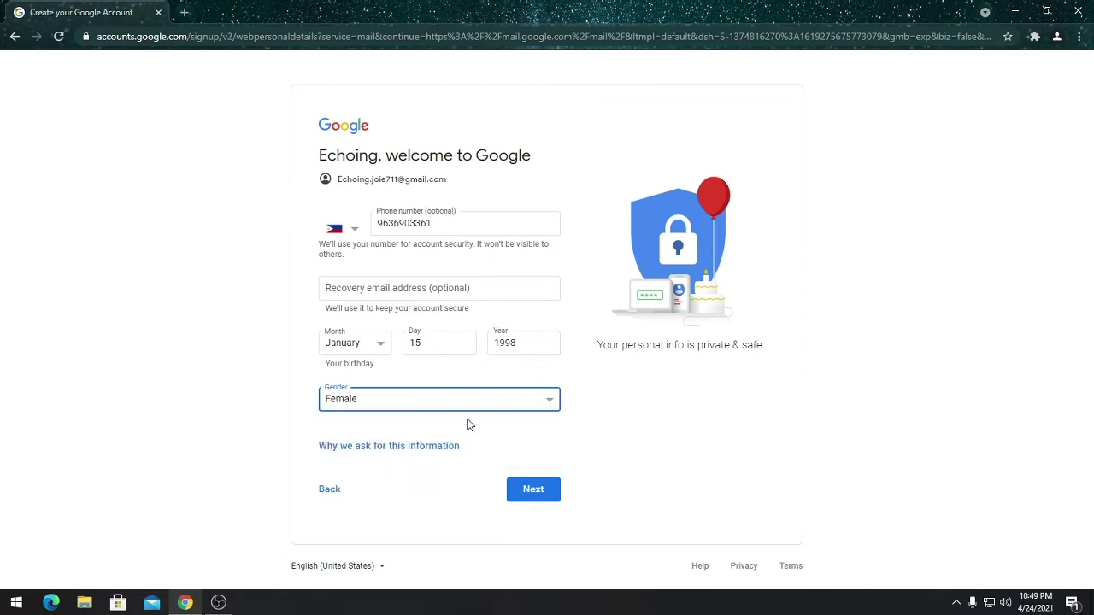
click(529, 488)
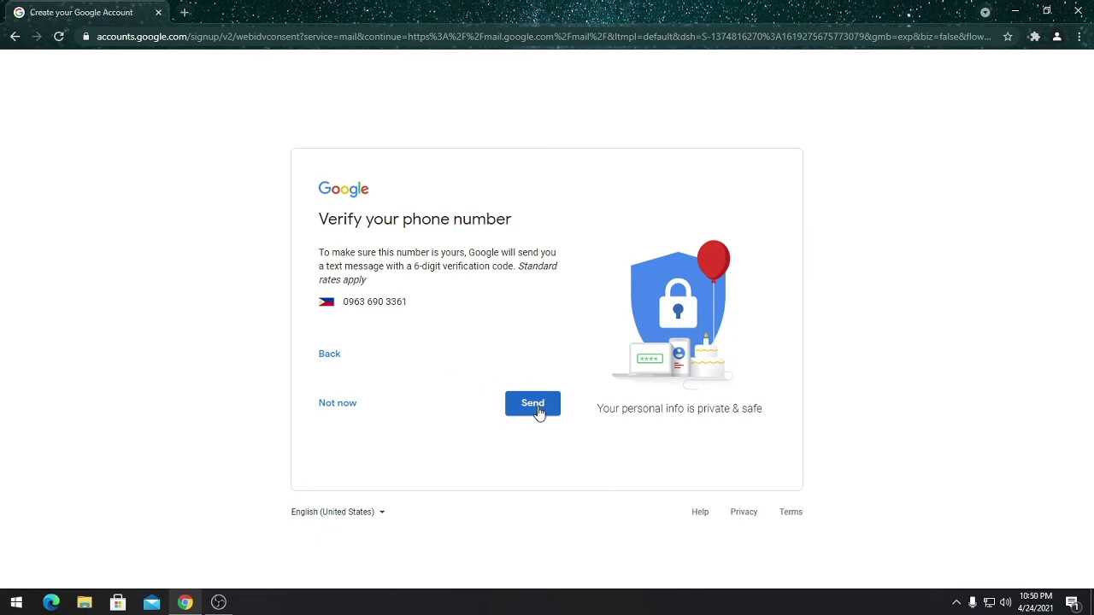
Skip phone verification with Not now and agree to the Privacy and Terms
click(328, 408)
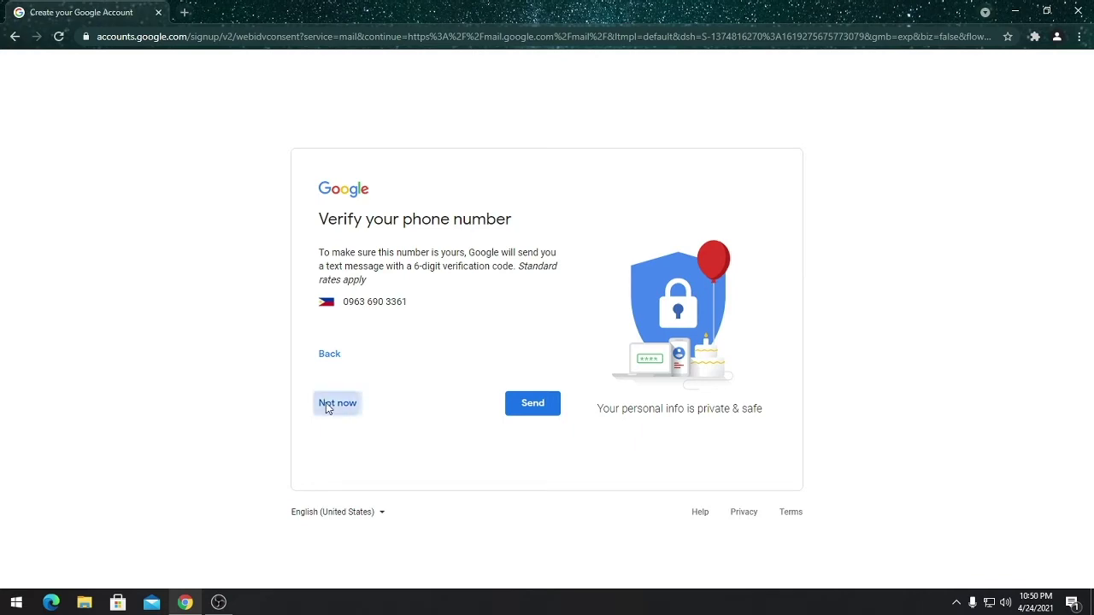
scroll(335, 378, down, 5)
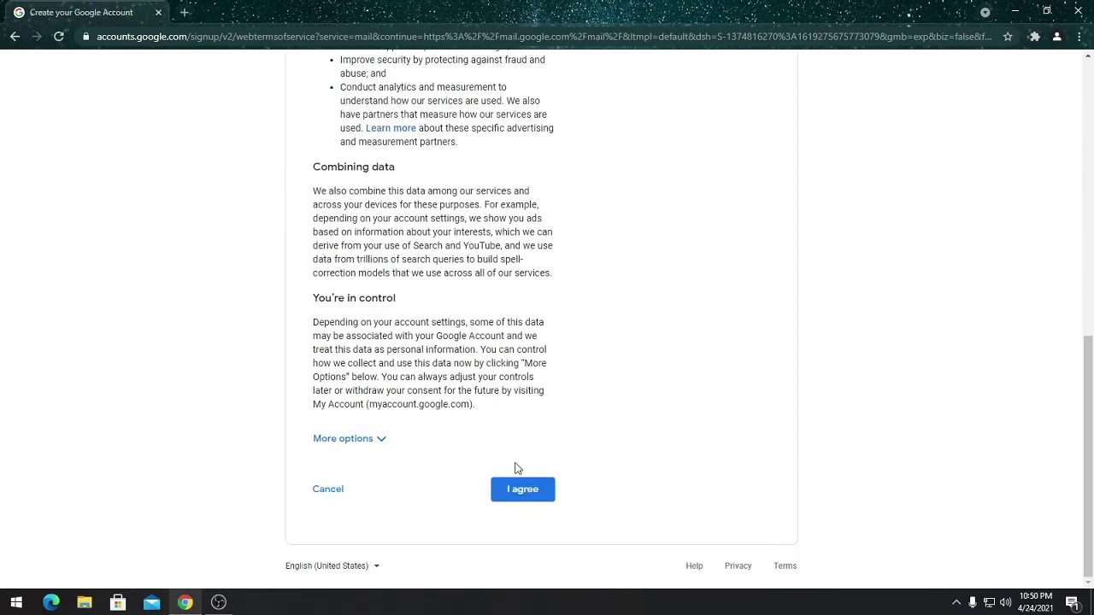
click(523, 488)
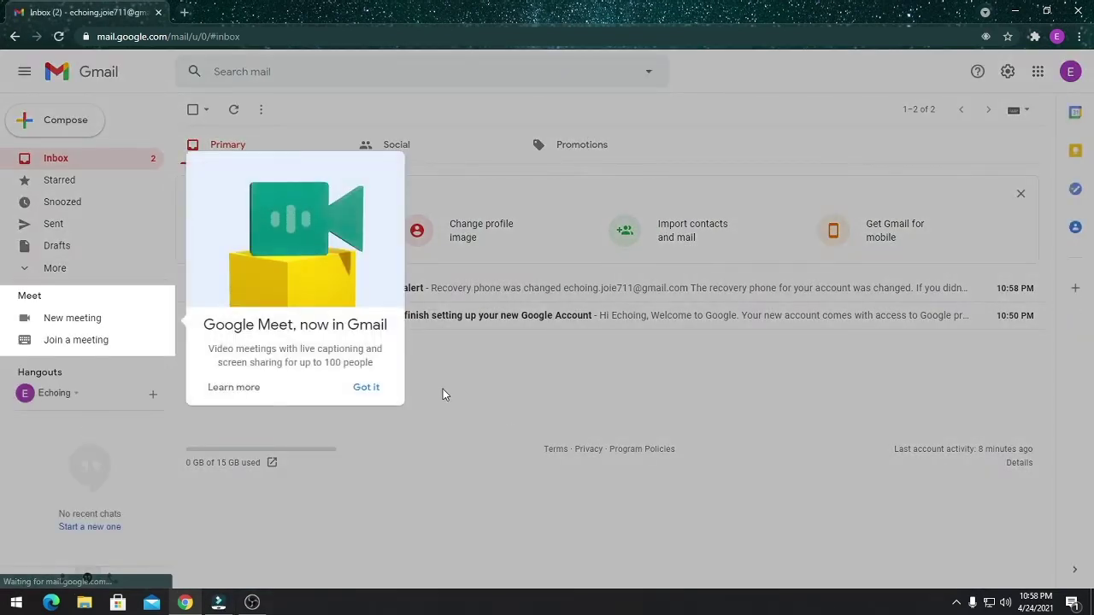
Dismiss the Google Meet popup and open the Security alert email about the recovery phone
click(366, 387)
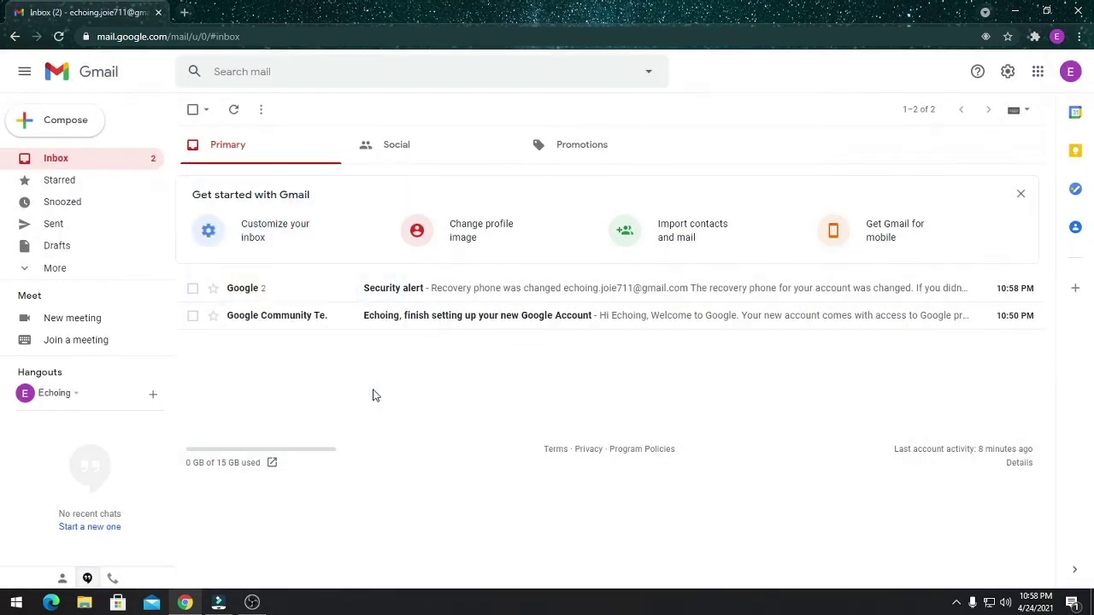
click(71, 158)
click(290, 299)
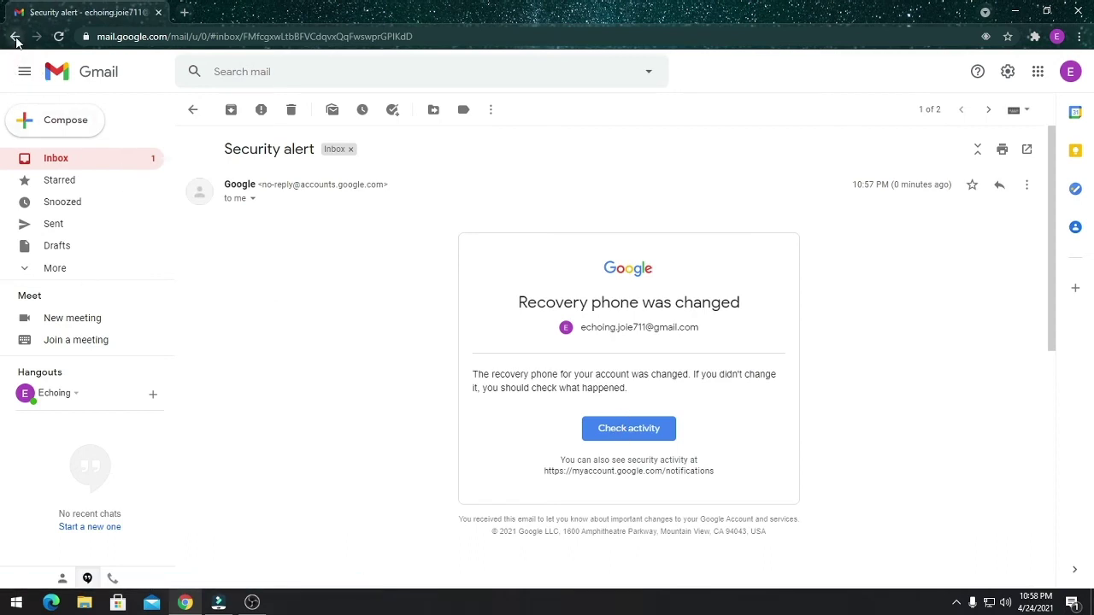
click(24, 72)
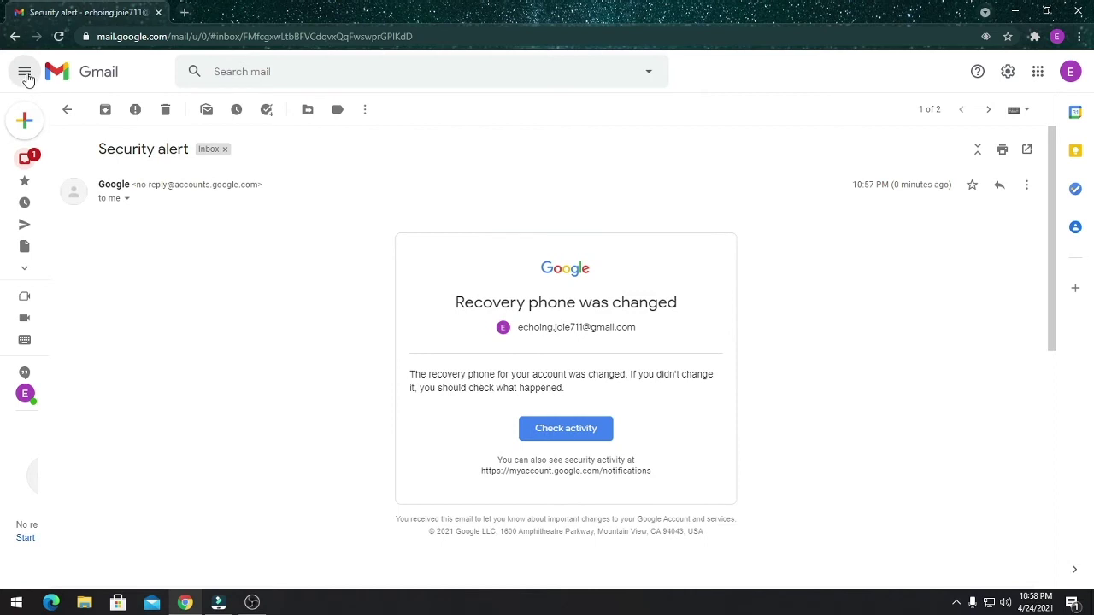
click(25, 73)
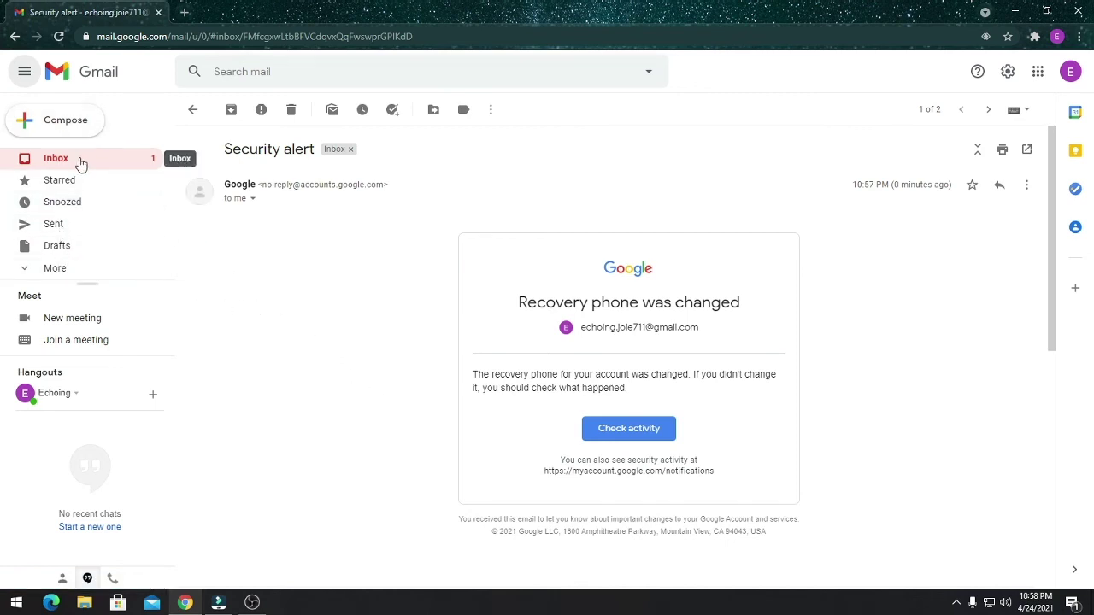
Open a blank New Message compose window with Compose
click(65, 122)
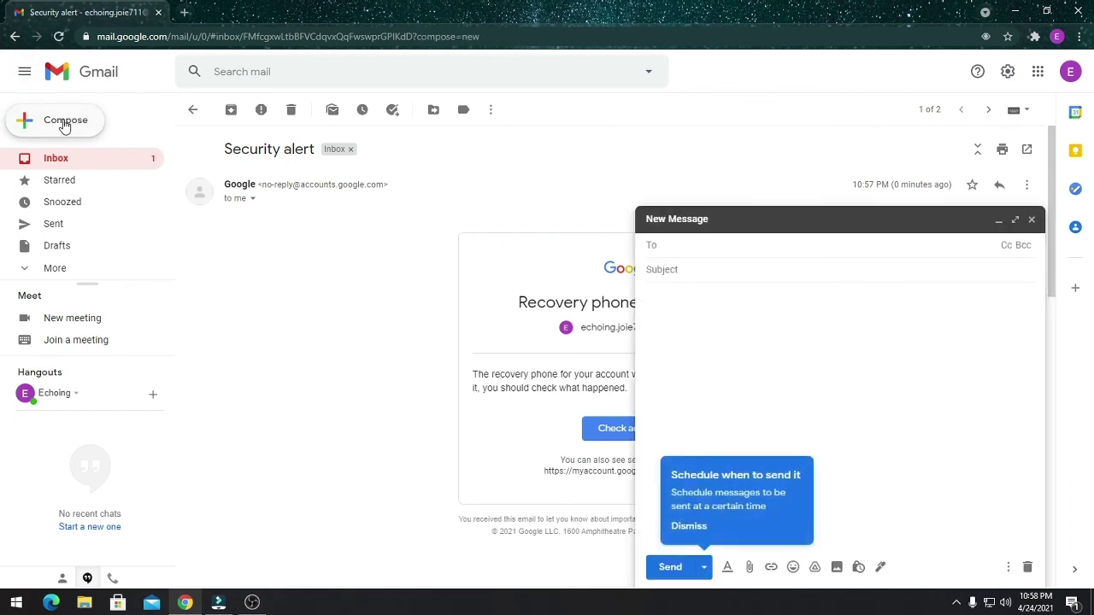